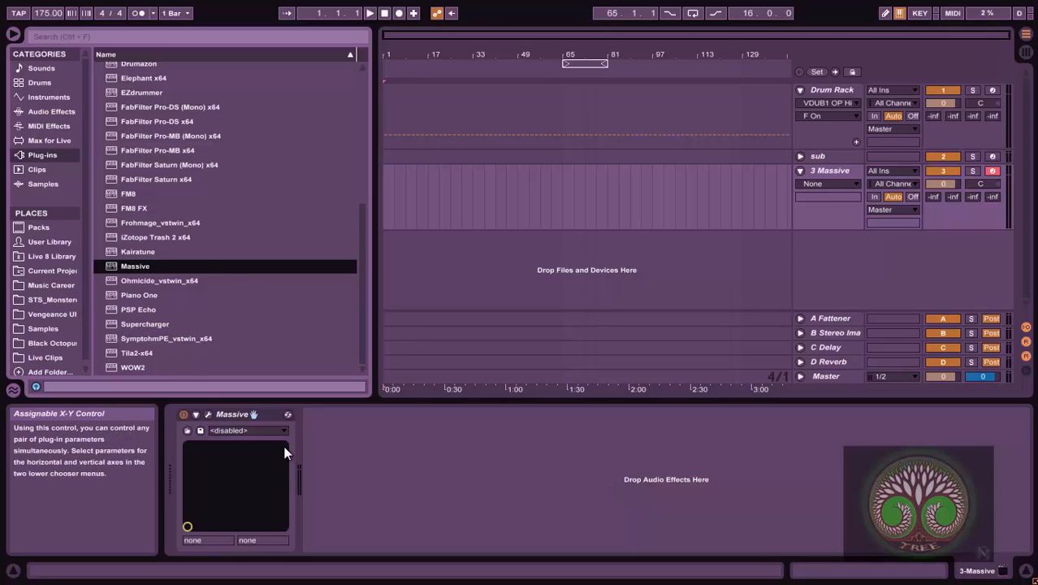
Step: Open the Massive plug-in editor, move it higher on the screen and start a new sound
{"action": "left_click", "coordinate": [208, 414]}
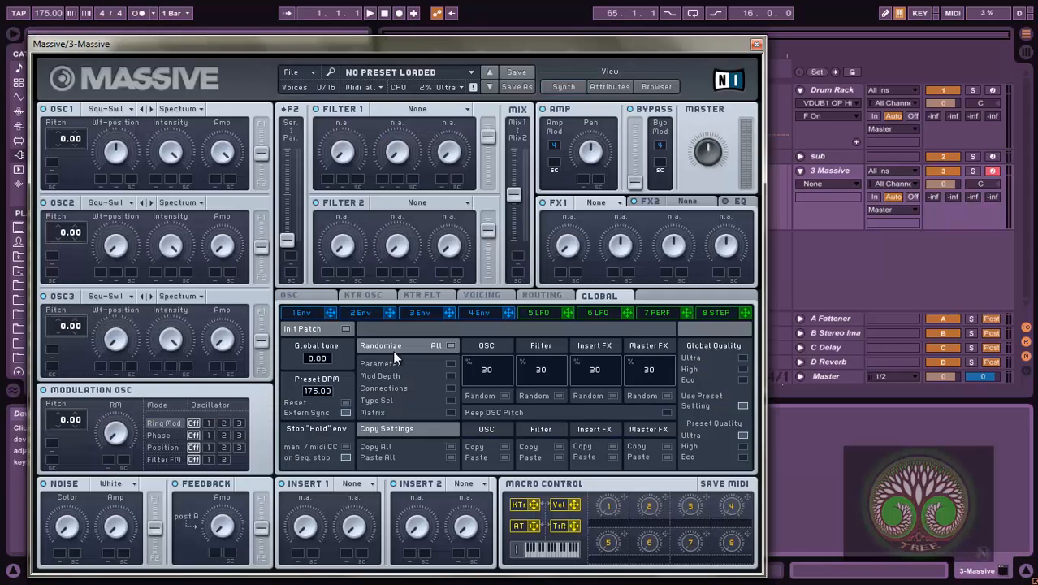
{"action": "left_click_drag", "start_coordinate": [558, 40], "coordinate": [558, 23]}
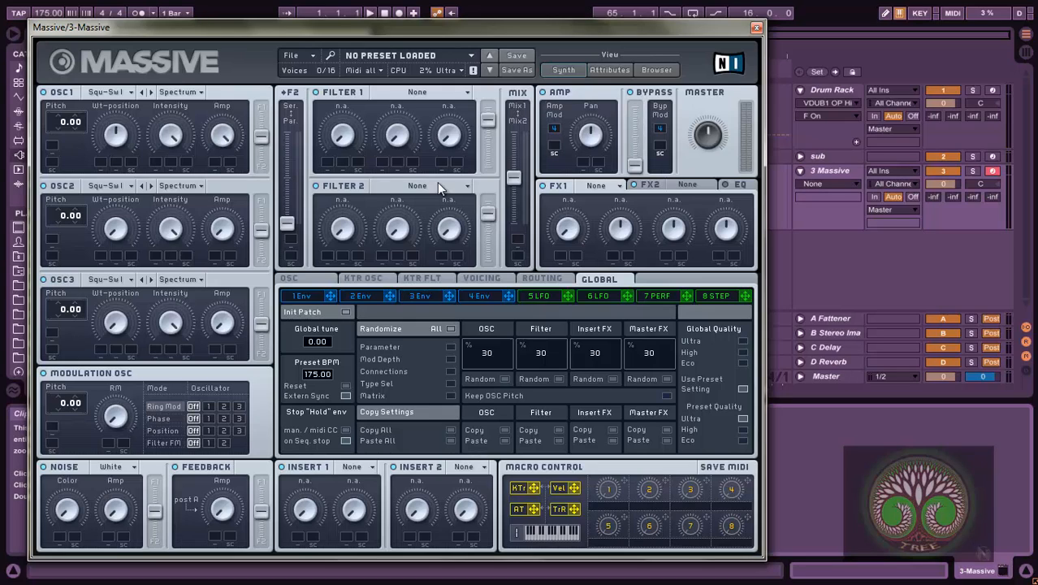
{"action": "left_click", "coordinate": [309, 57]}
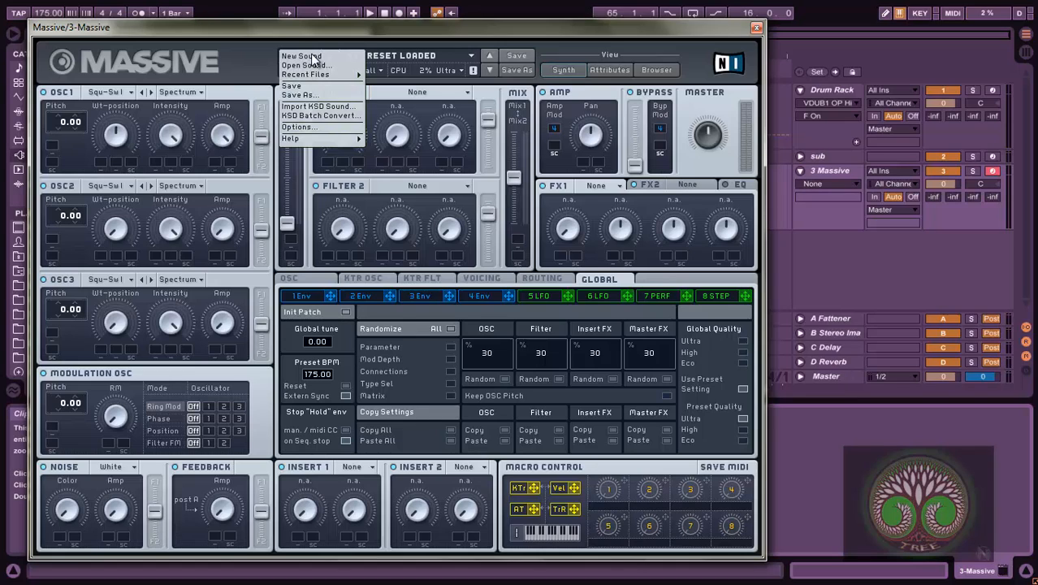
{"action": "left_click", "coordinate": [310, 57]}
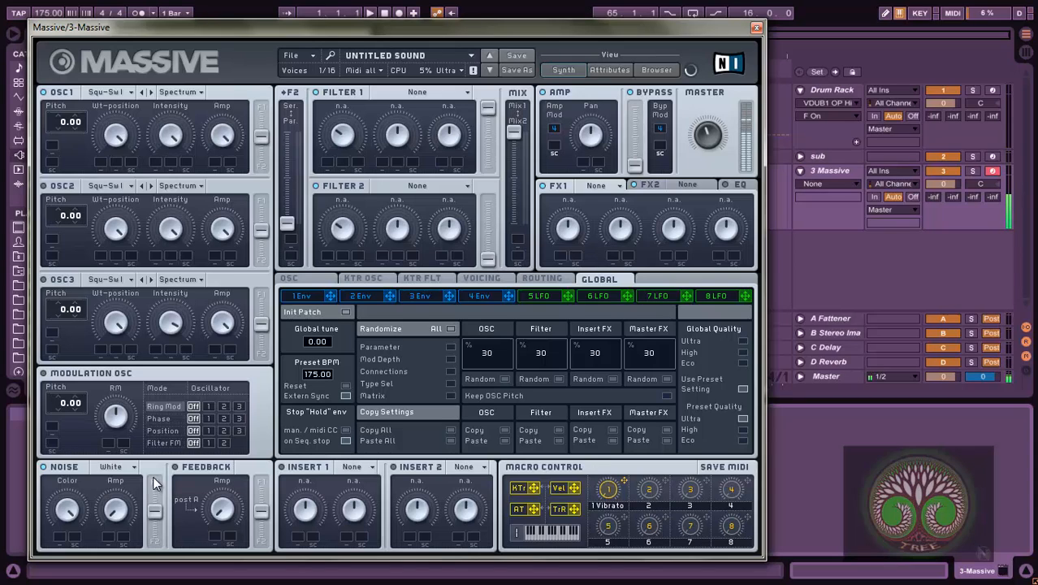
Step: Set the voicing to Monophon and load the Chrome wavetable in OSC1
{"action": "left_click", "coordinate": [484, 278]}
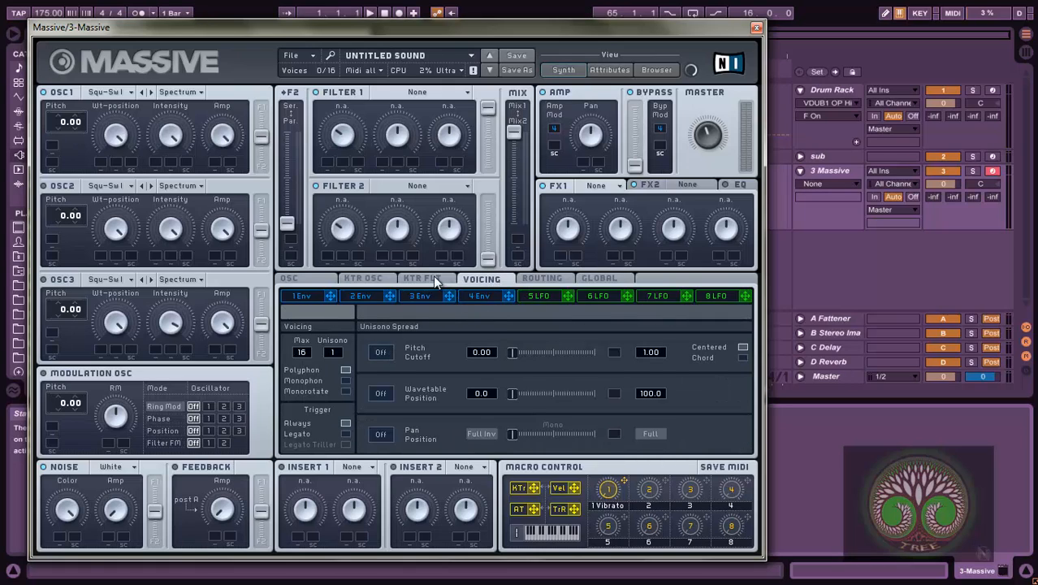
{"action": "left_click", "coordinate": [345, 380]}
{"action": "left_click", "coordinate": [126, 92]}
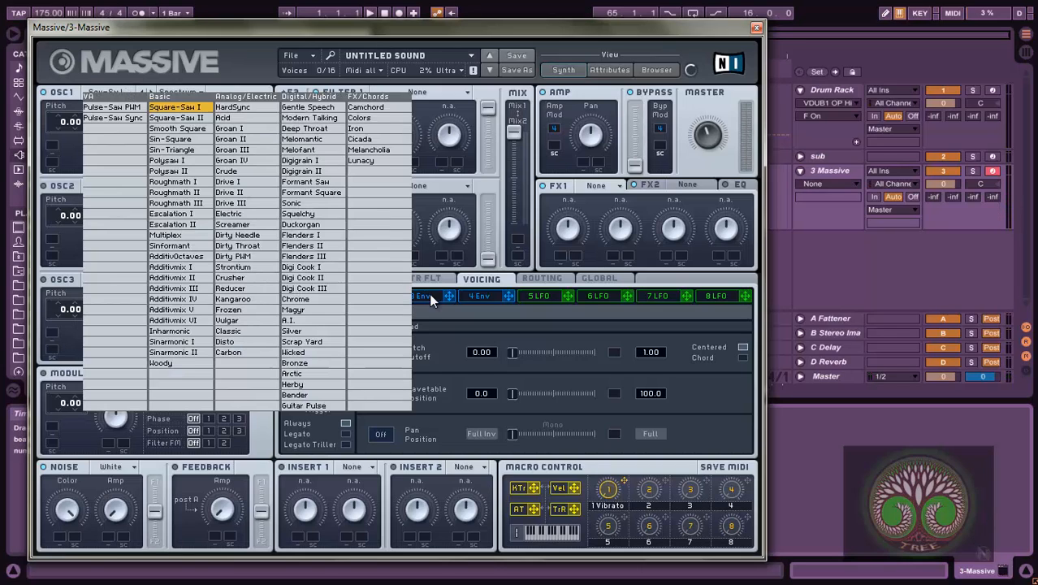
{"action": "left_click", "coordinate": [303, 322]}
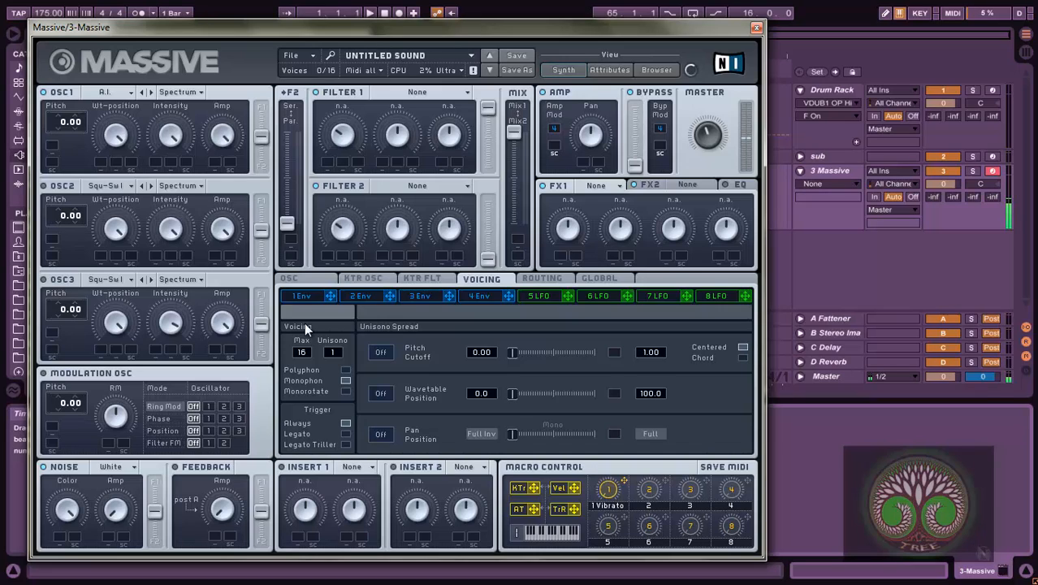
{"action": "left_click", "coordinate": [140, 93]}
{"action": "left_click", "coordinate": [128, 95]}
{"action": "left_click", "coordinate": [312, 297]}
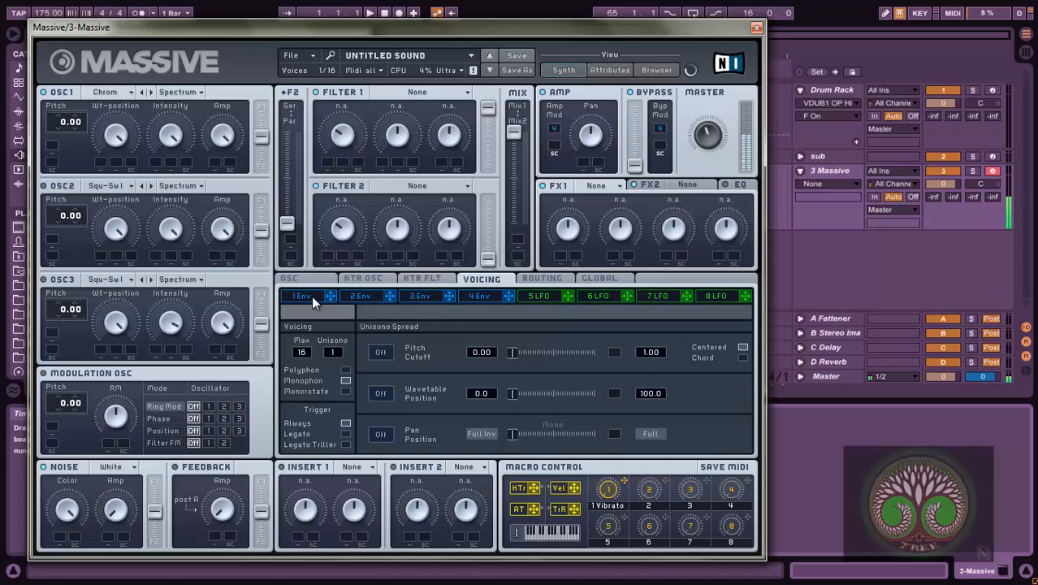
Step: Turn OSC1's Wt-position down, assign Envelope 1 to modulate it, and adjust the start position and modulation range
{"action": "left_click", "coordinate": [704, 139]}
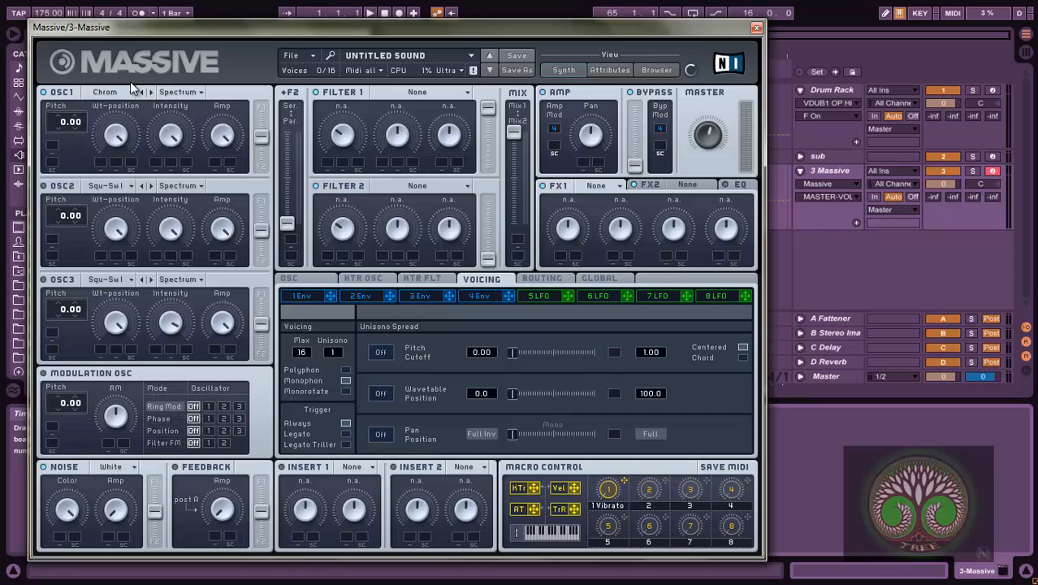
{"action": "left_click", "coordinate": [115, 135]}
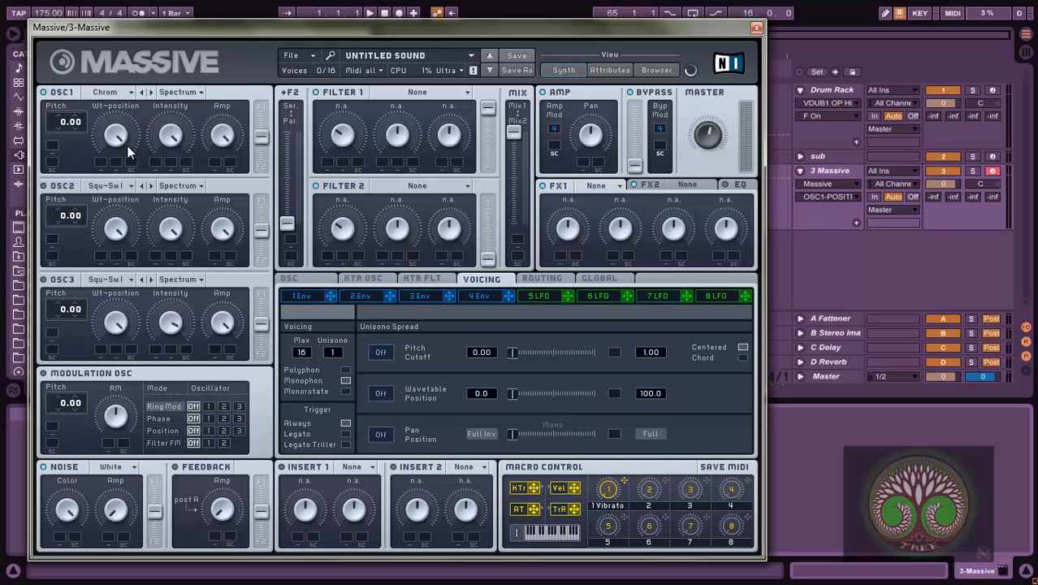
{"action": "key", "text": "a"}
{"action": "left_click", "coordinate": [302, 296]}
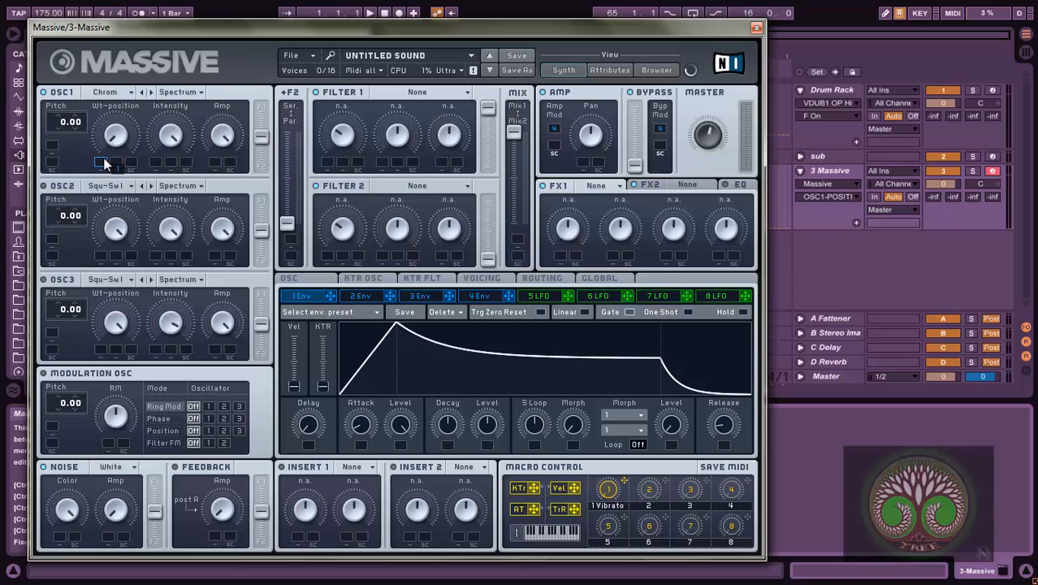
{"action": "left_click_drag", "start_coordinate": [104, 159], "coordinate": [103, 161]}
{"action": "left_click_drag", "start_coordinate": [106, 164], "coordinate": [104, 197]}
{"action": "left_click_drag", "start_coordinate": [103, 152], "coordinate": [90, 234]}
{"action": "left_click_drag", "start_coordinate": [116, 138], "coordinate": [116, 105]}
{"action": "left_click_drag", "start_coordinate": [106, 155], "coordinate": [113, 73]}
Step: Lengthen Envelope 1's attack, audition it with test notes, and raise its decay level to maximum
{"action": "left_click", "coordinate": [364, 427]}
{"action": "left_click_drag", "start_coordinate": [364, 427], "coordinate": [356, 365]}
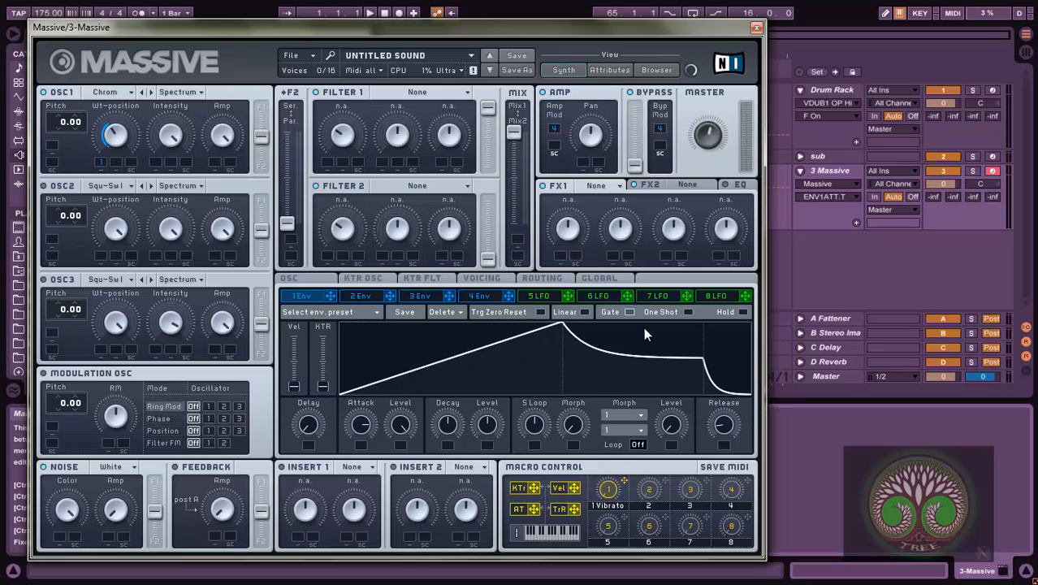
{"action": "key", "text": "a"}
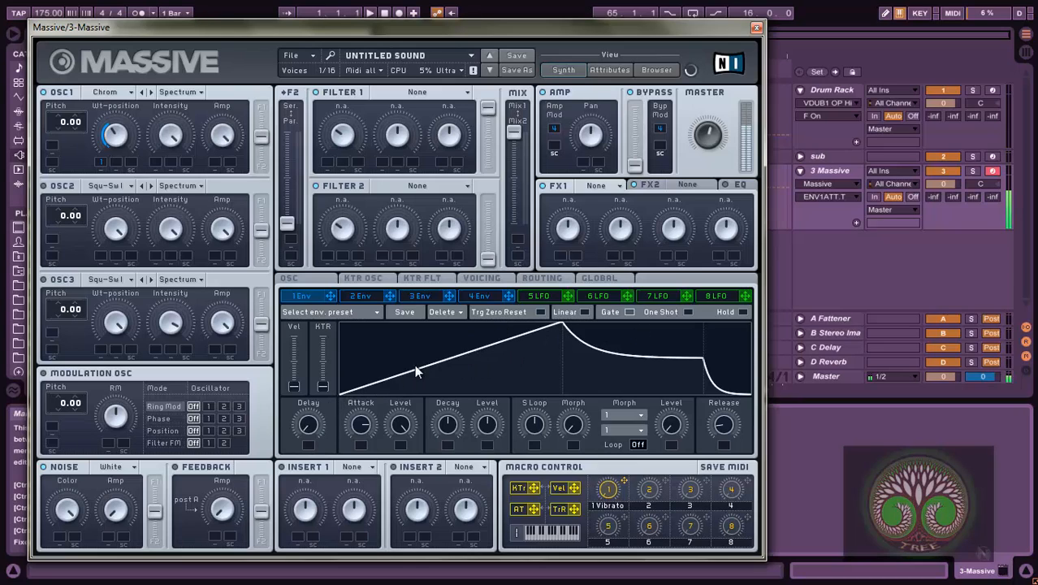
{"action": "left_click_drag", "start_coordinate": [361, 430], "coordinate": [364, 465]}
{"action": "key", "text": "a"}
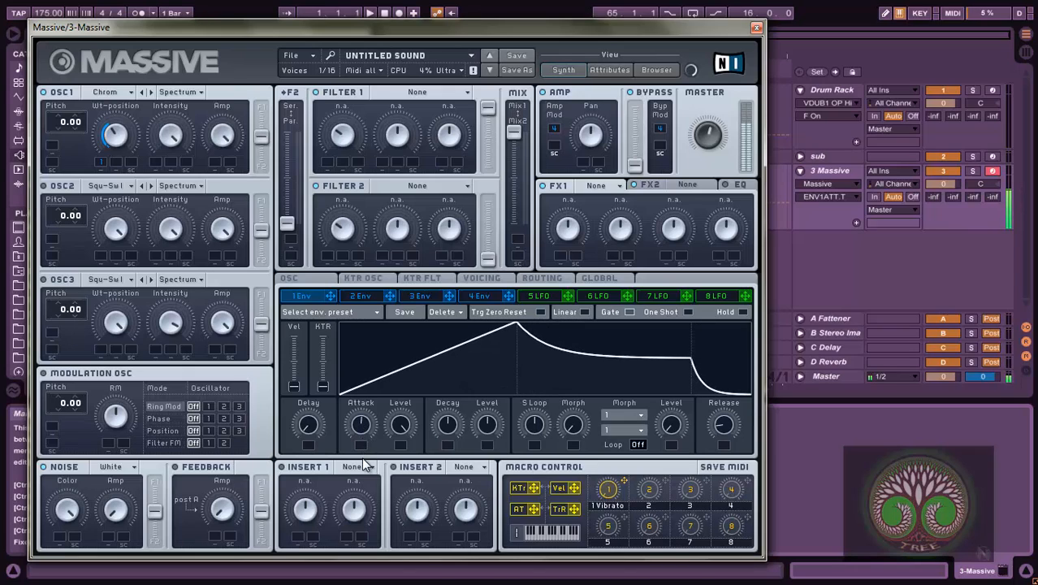
{"action": "key", "text": "a"}
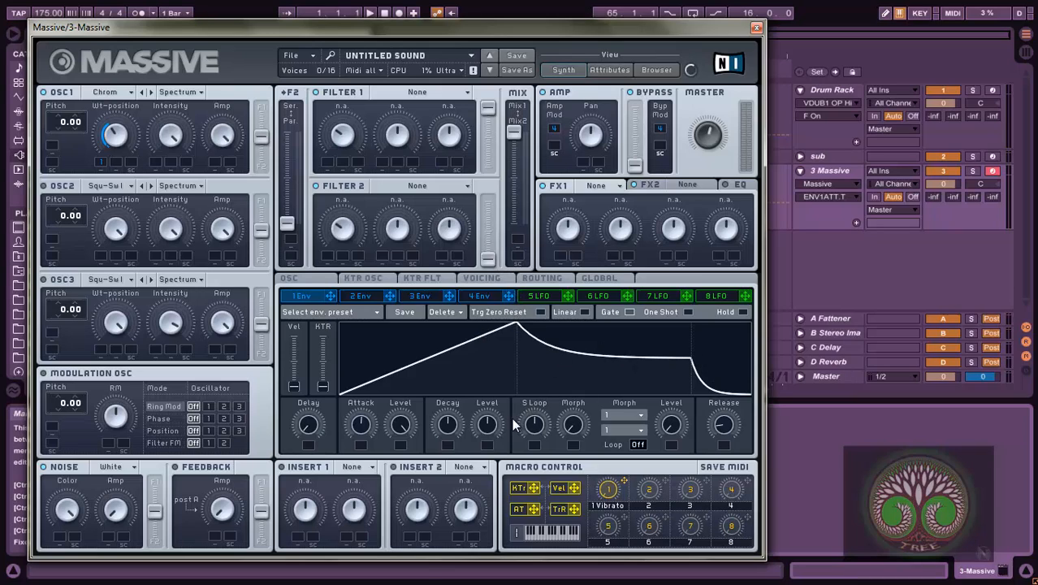
{"action": "left_click_drag", "start_coordinate": [481, 424], "coordinate": [636, 122]}
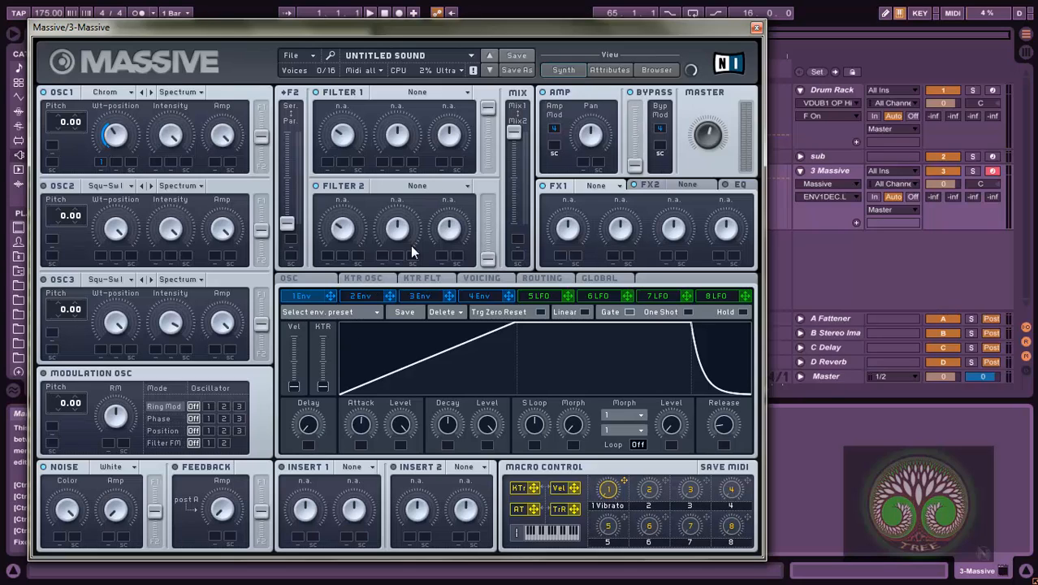
Step: Open LFO 5's settings and mute the Envelope 1 modulation on OSC1's Wt-position
{"action": "left_click", "coordinate": [545, 291]}
{"action": "right_click", "coordinate": [101, 160]}
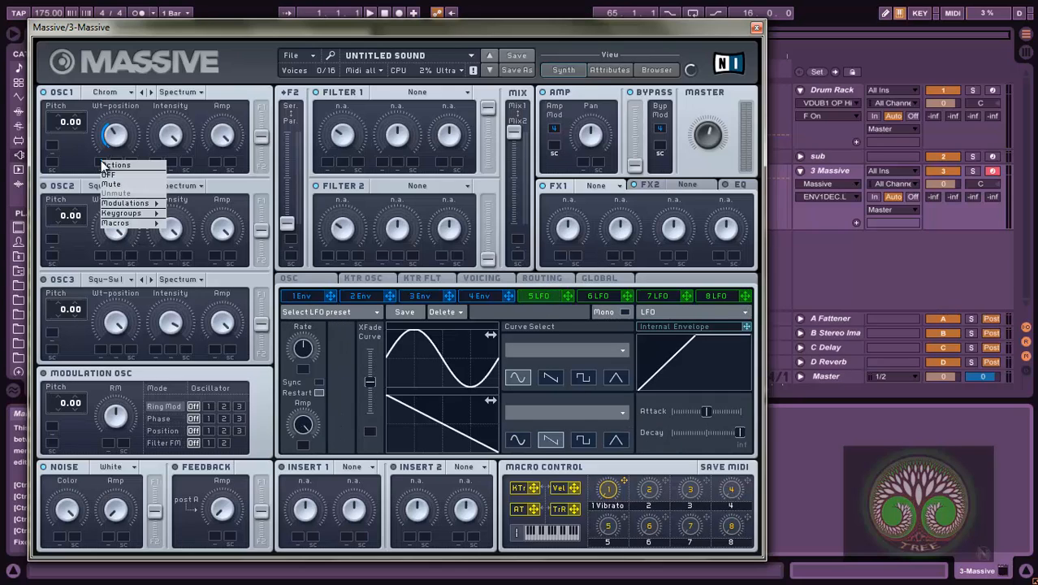
{"action": "left_click", "coordinate": [113, 185]}
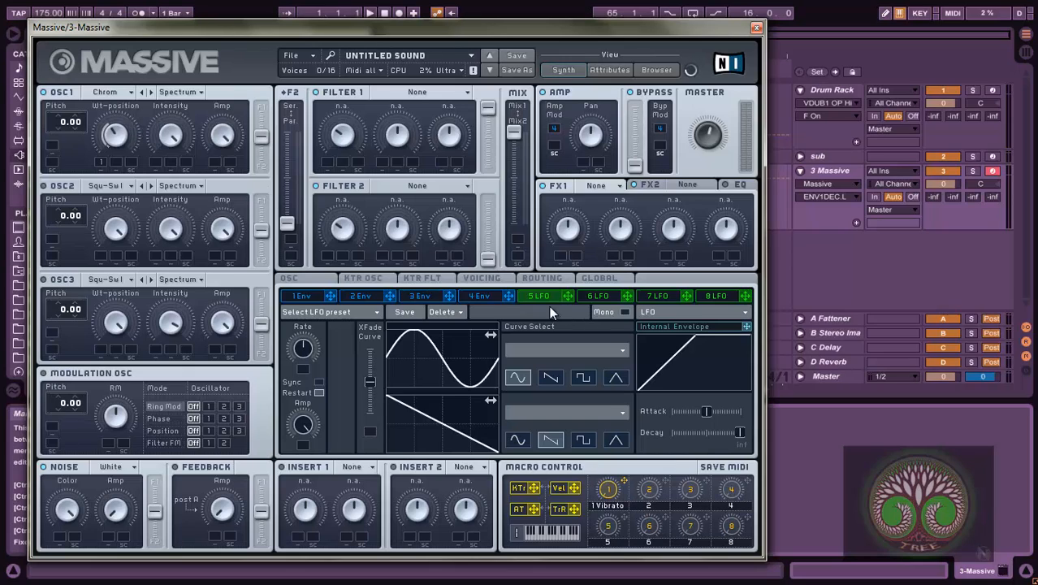
Step: Set LFO 5 to a sine curve with the XFade fully on the upper curve, synced at a 1/4 ratio
{"action": "left_click_drag", "start_coordinate": [372, 380], "coordinate": [384, 270]}
{"action": "left_click", "coordinate": [550, 378]}
{"action": "left_click", "coordinate": [590, 380]}
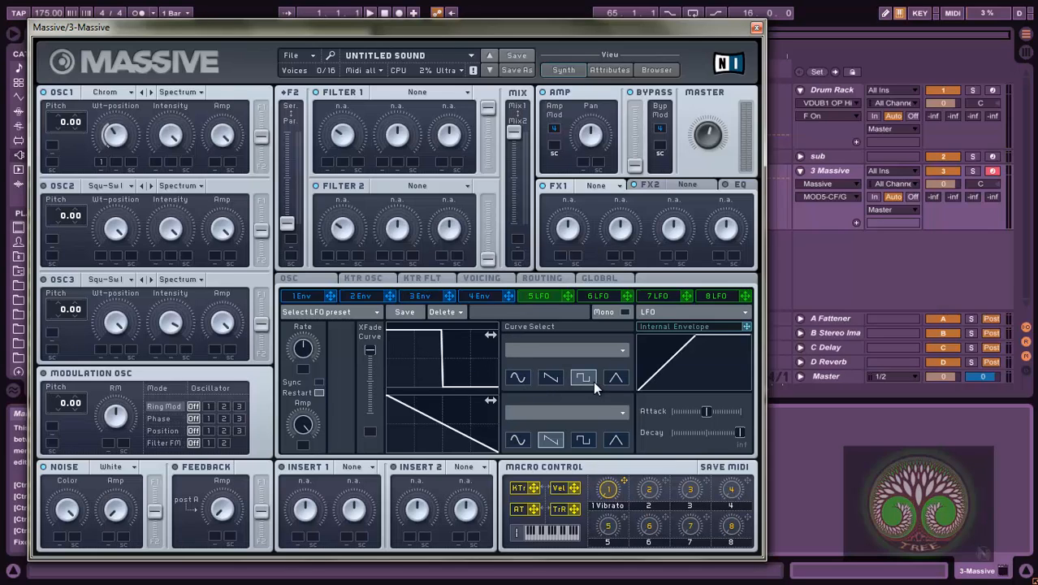
{"action": "left_click", "coordinate": [614, 378]}
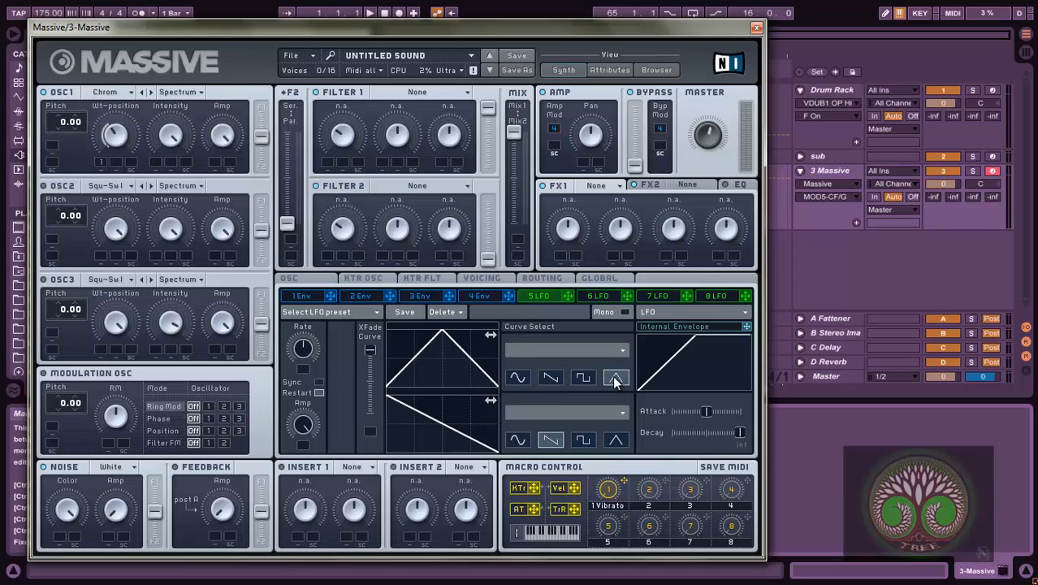
{"action": "left_click", "coordinate": [512, 378]}
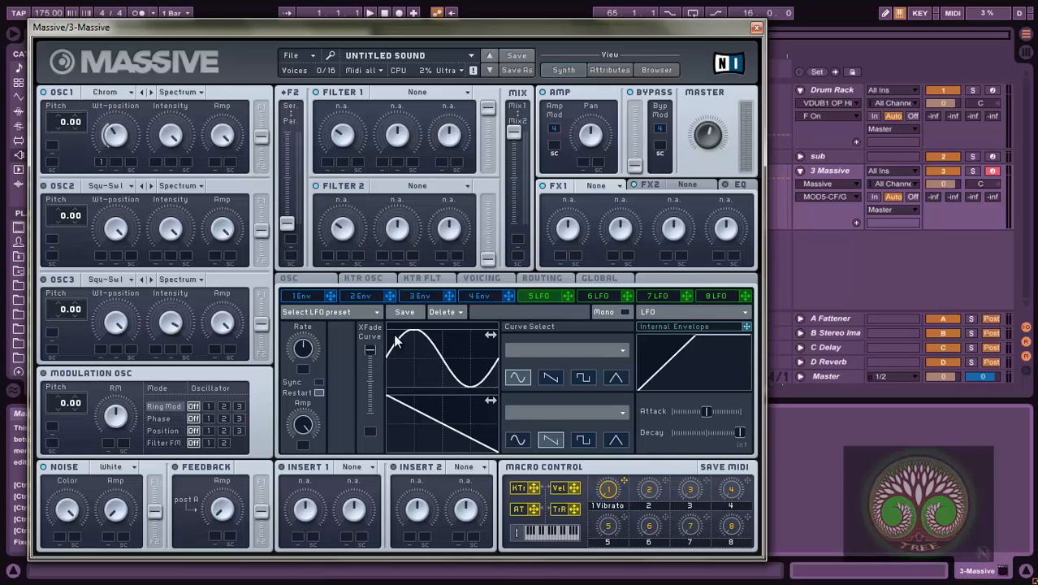
{"action": "left_click", "coordinate": [319, 380]}
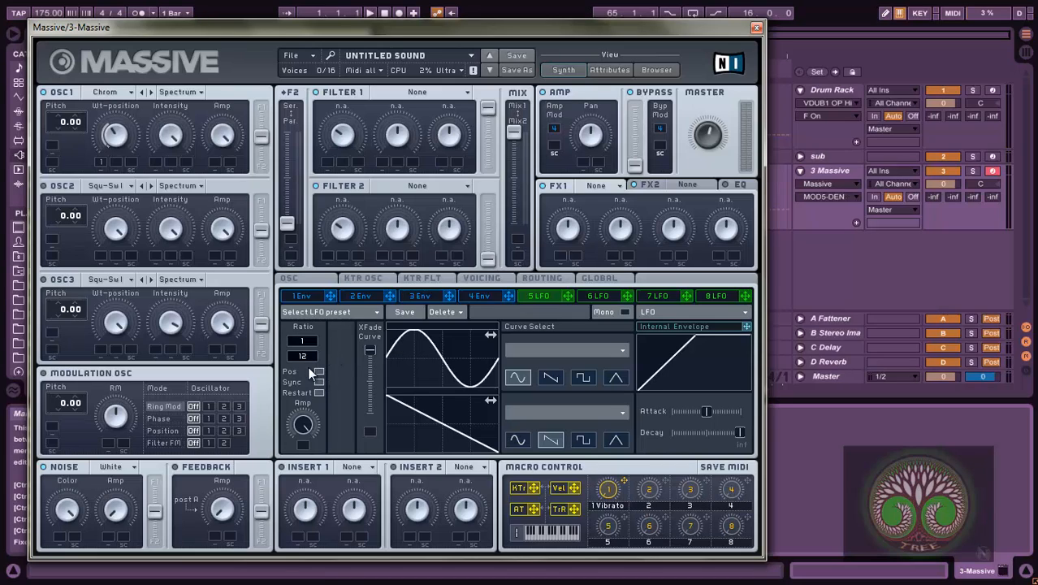
{"action": "left_click_drag", "start_coordinate": [309, 372], "coordinate": [309, 378]}
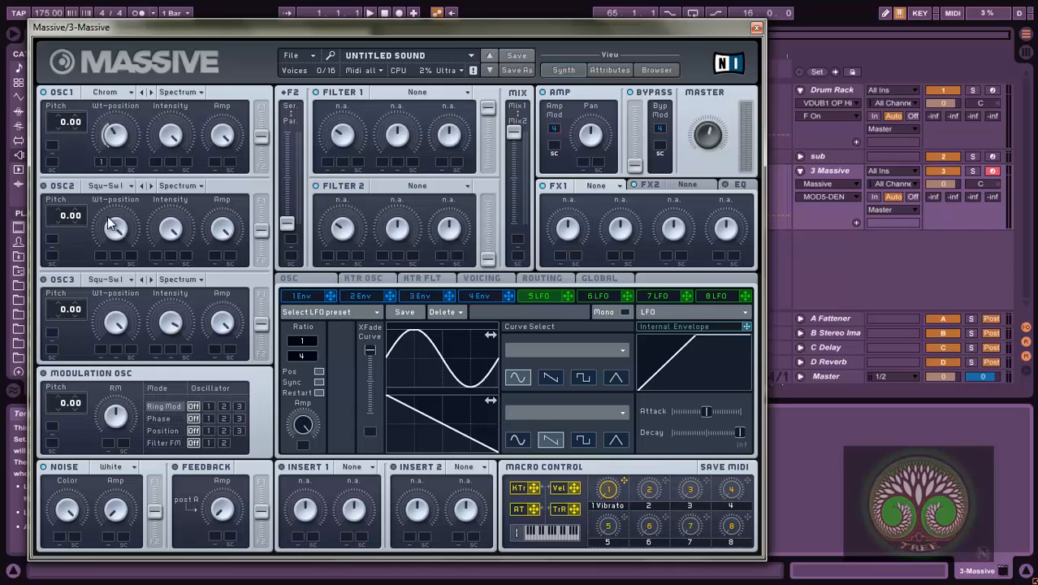
Step: Assign LFO 5 to OSC1's Wt-position, unmute the Envelope 1 modulation there and fine-tune its range
{"action": "left_click_drag", "start_coordinate": [564, 295], "coordinate": [117, 167]}
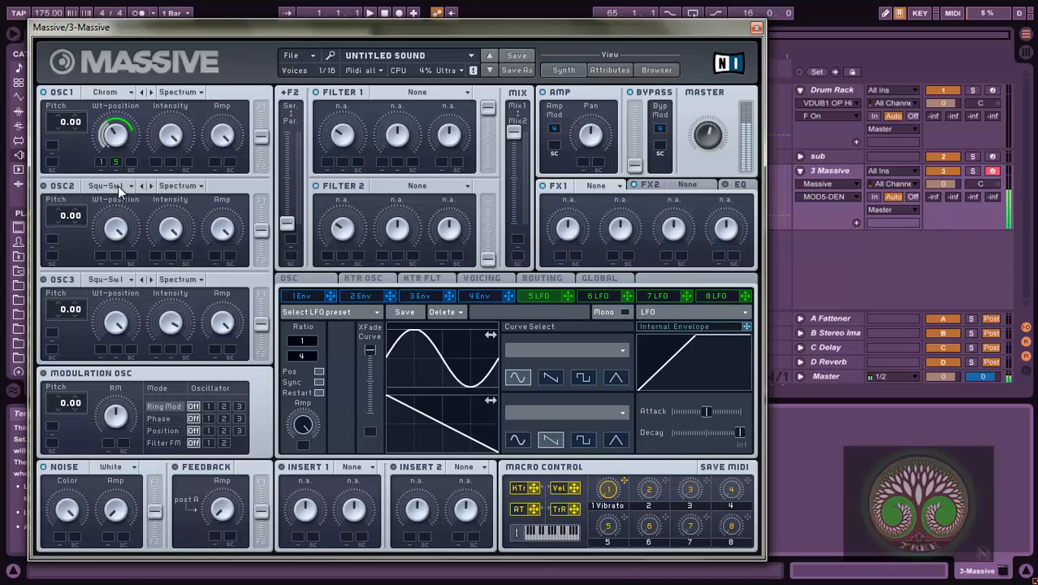
{"action": "right_click", "coordinate": [103, 162]}
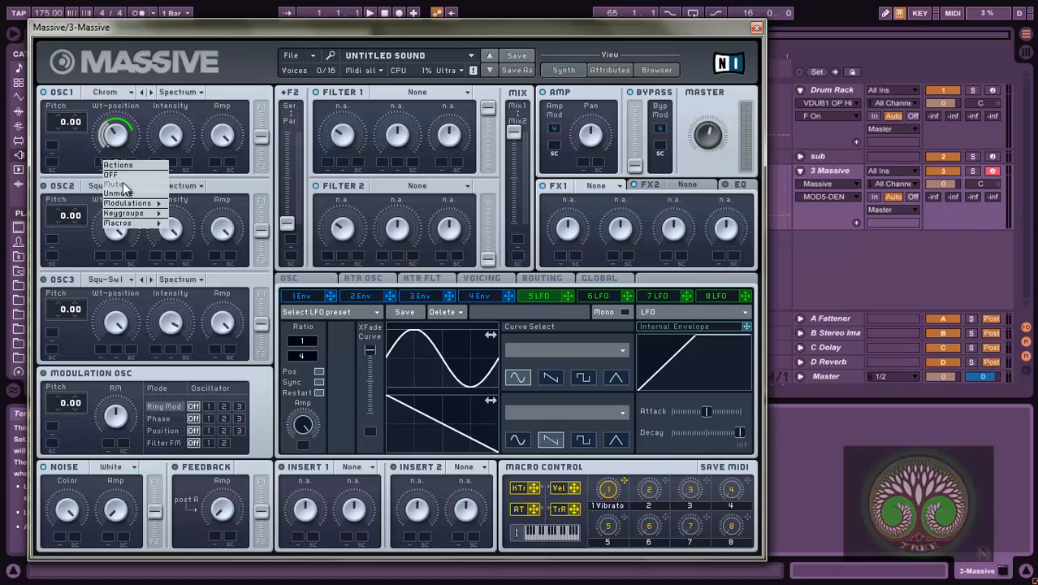
{"action": "left_click", "coordinate": [123, 191]}
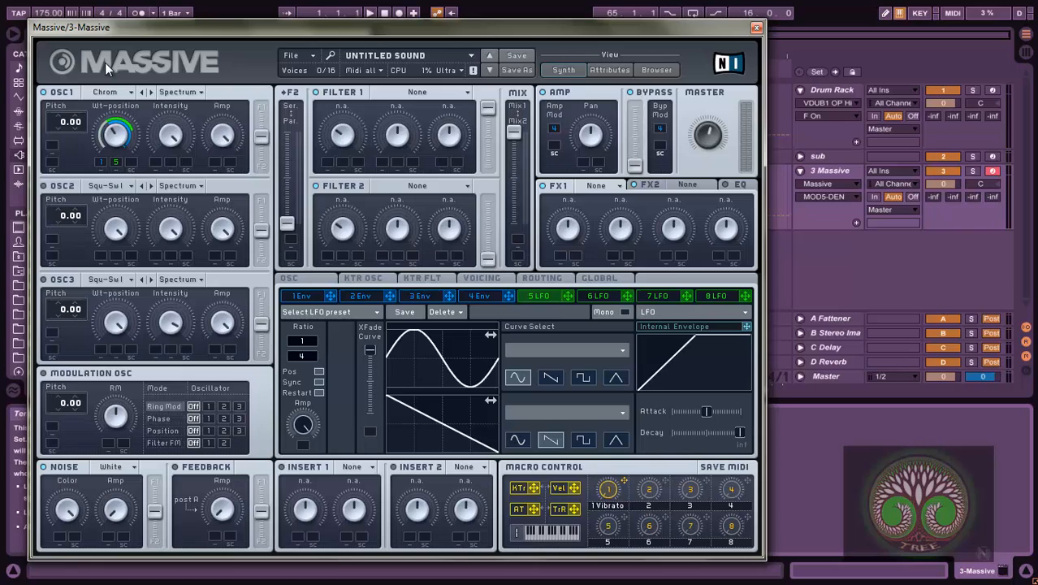
{"action": "left_click_drag", "start_coordinate": [101, 161], "coordinate": [112, 173]}
Step: Set the modulation oscillator to phase-modulate OSC1 and drive its Phase amount with Envelope 2, using a longer attack and decay and a lower decay level
{"action": "left_click", "coordinate": [210, 417]}
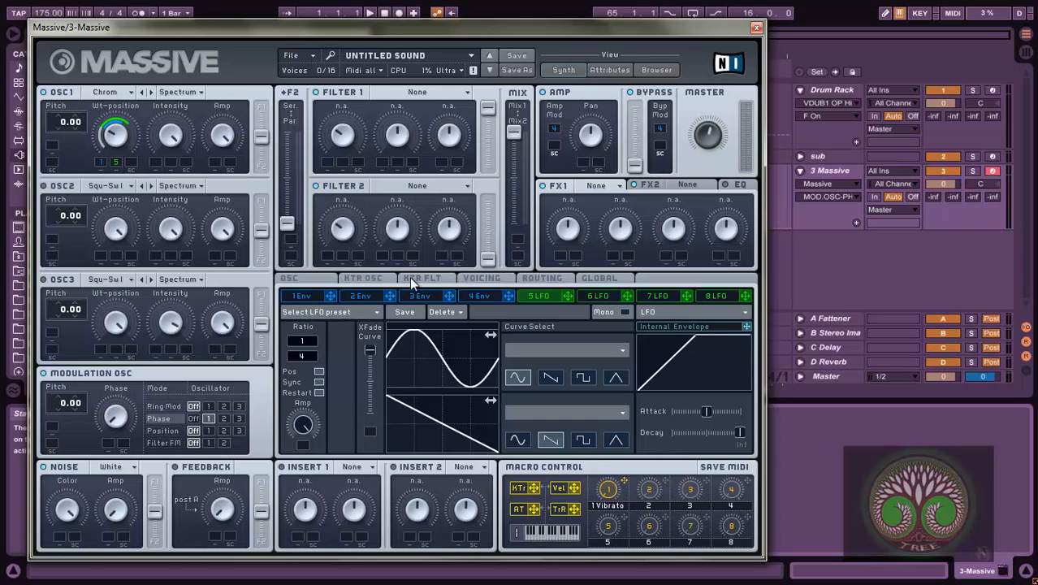
{"action": "left_click", "coordinate": [360, 297]}
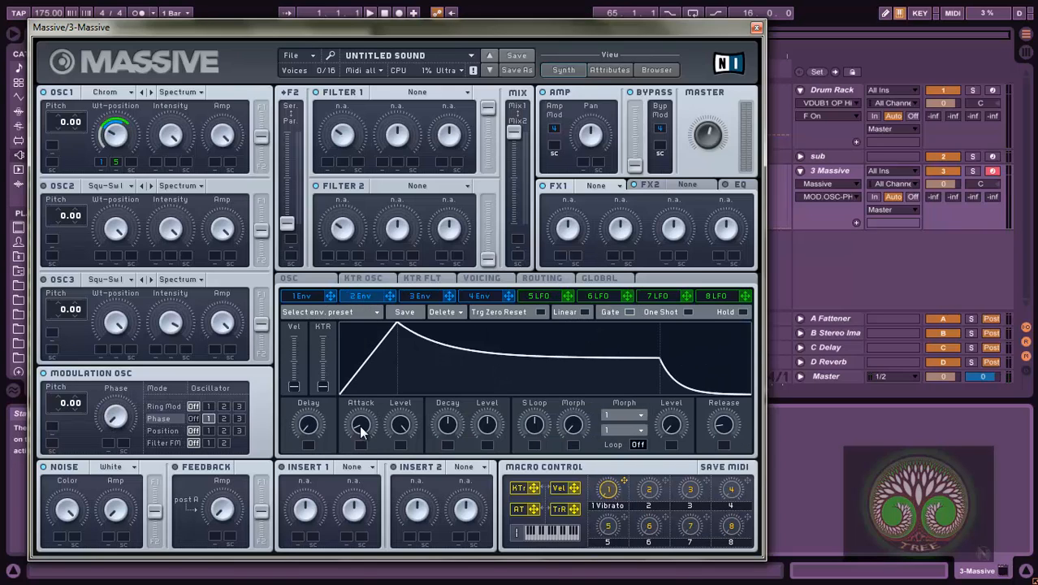
{"action": "left_click_drag", "start_coordinate": [351, 424], "coordinate": [352, 390]}
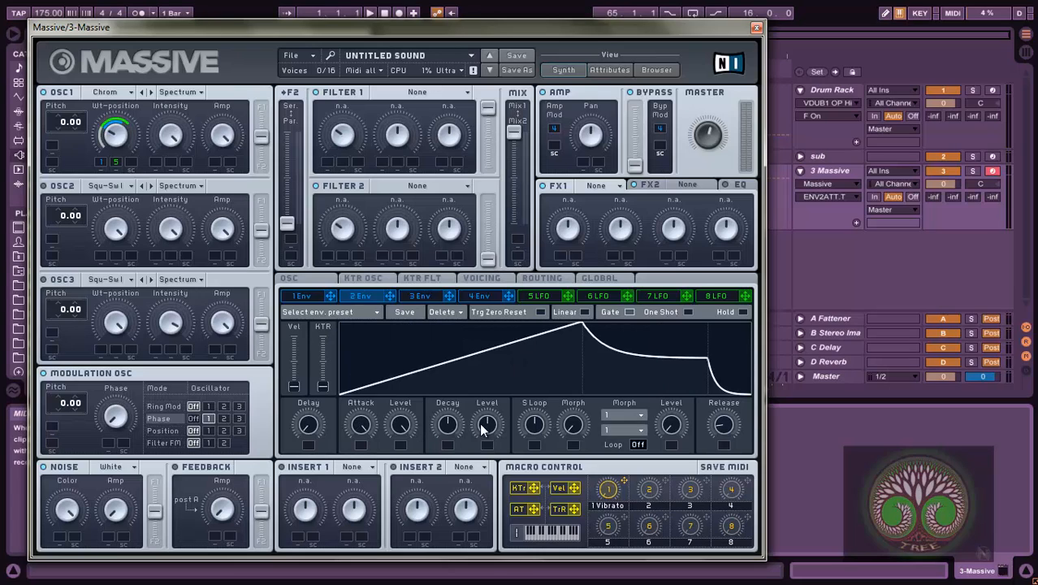
{"action": "left_click_drag", "start_coordinate": [456, 432], "coordinate": [490, 443]}
{"action": "left_click_drag", "start_coordinate": [388, 298], "coordinate": [109, 443]}
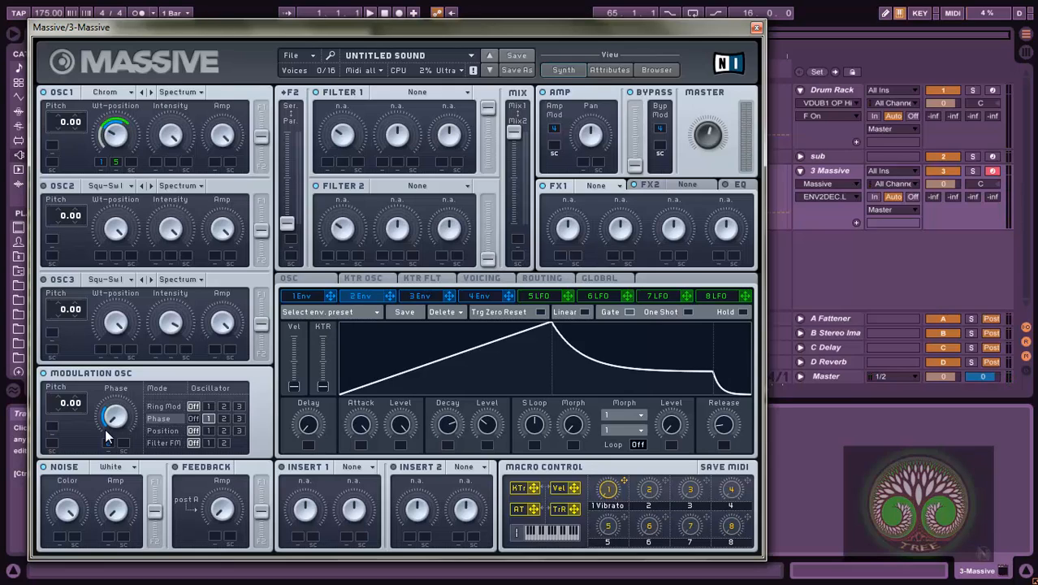
Step: Load a Phaser in FX1, lower its Rate, and modulate Dry/Wet and Feedback with Envelope 2 and Depth with LFO 5
{"action": "left_click", "coordinate": [619, 187]}
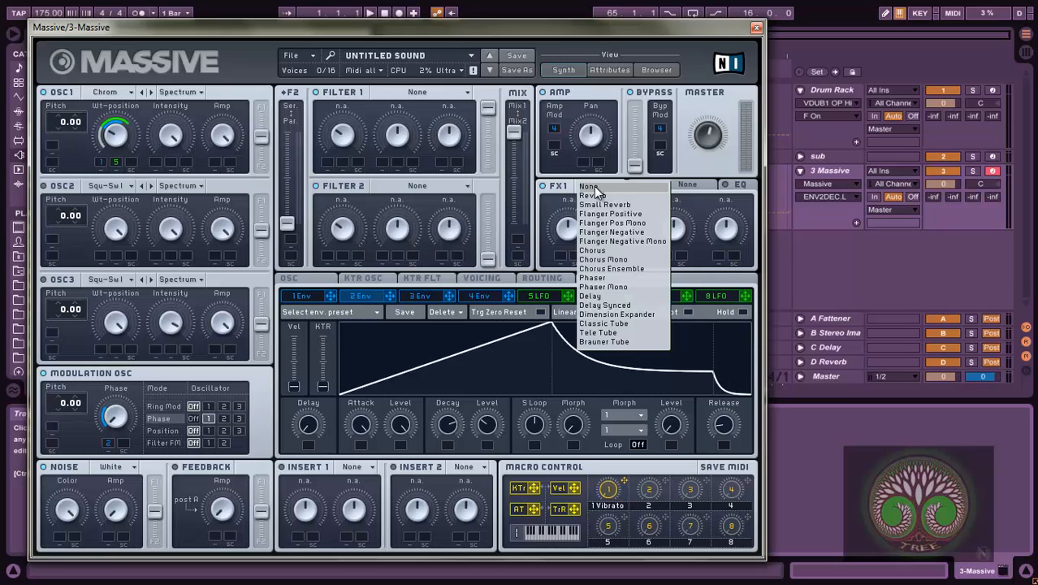
{"action": "left_click", "coordinate": [601, 278]}
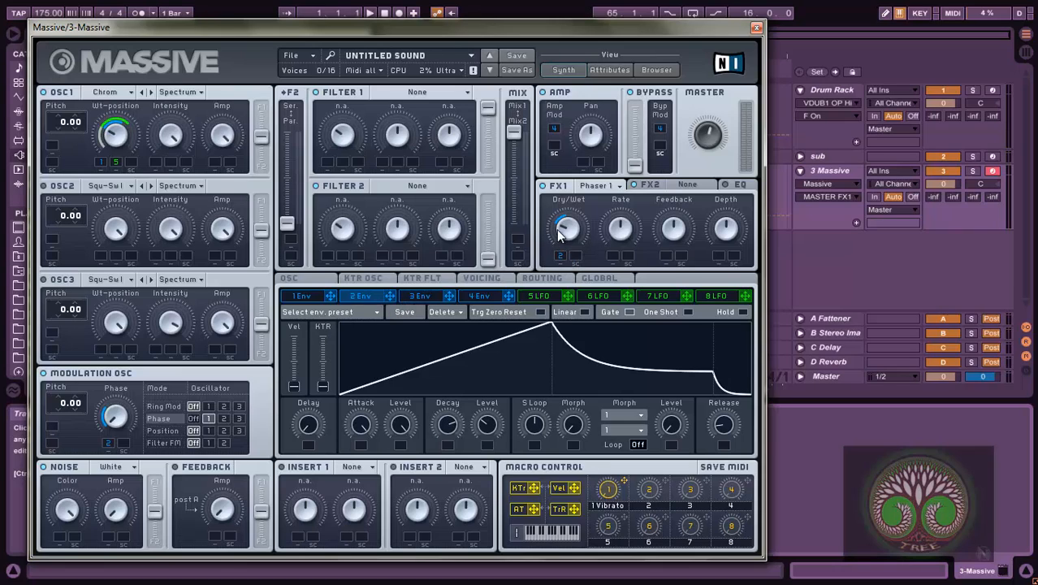
{"action": "left_click_drag", "start_coordinate": [557, 230], "coordinate": [552, 195]}
{"action": "left_click_drag", "start_coordinate": [625, 231], "coordinate": [624, 277]}
{"action": "left_click_drag", "start_coordinate": [569, 291], "coordinate": [733, 185]}
{"action": "left_click_drag", "start_coordinate": [391, 296], "coordinate": [664, 255]}
Step: Turn off LFO 5's sync, raise its Rate to maximum and modulate the Rate with Envelope 2 over a wide range
{"action": "left_click", "coordinate": [540, 294]}
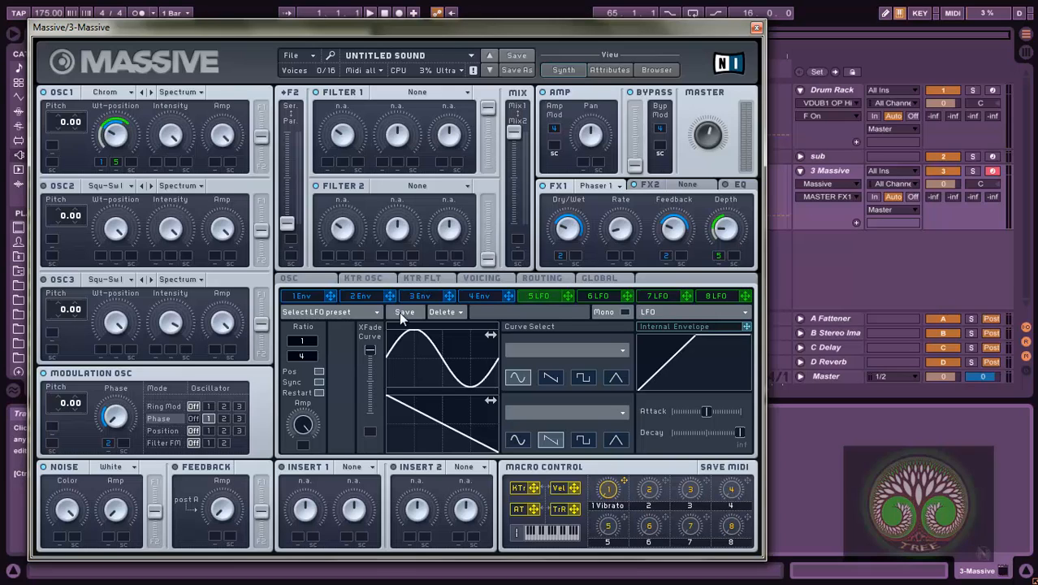
{"action": "left_click", "coordinate": [318, 380]}
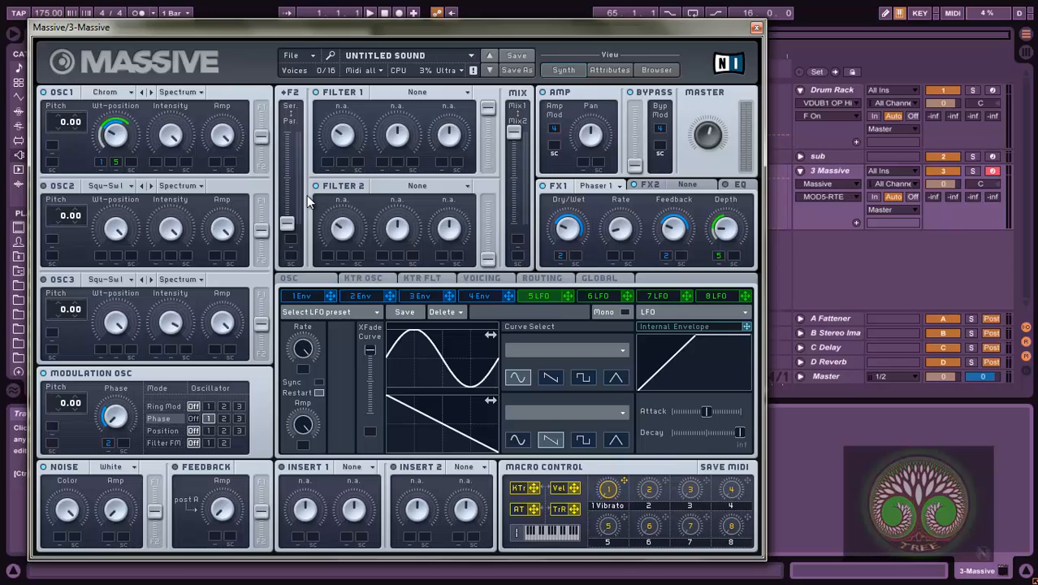
{"action": "left_click", "coordinate": [359, 292]}
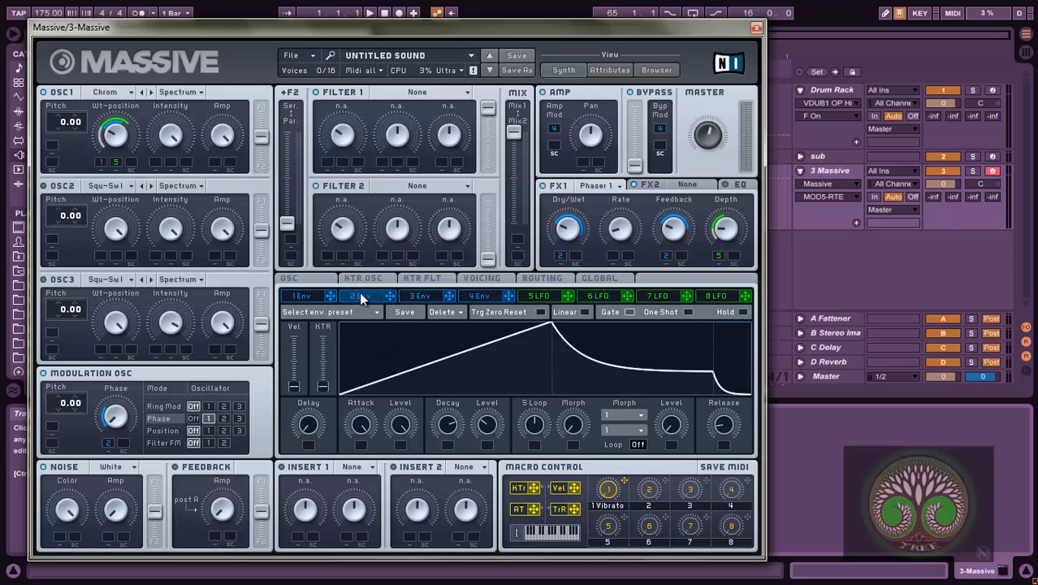
{"action": "left_click", "coordinate": [529, 295]}
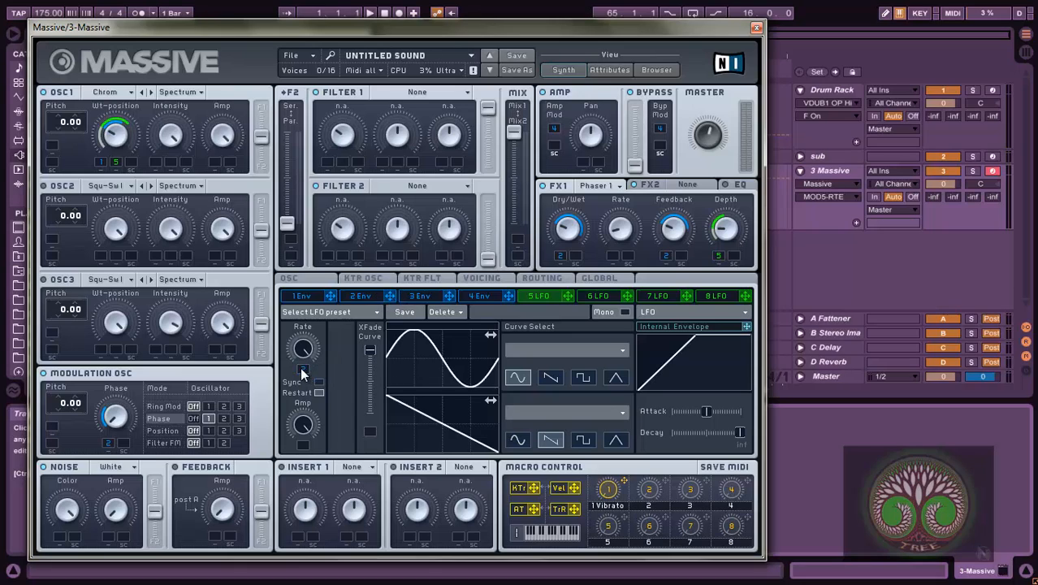
{"action": "left_click_drag", "start_coordinate": [301, 369], "coordinate": [301, 459]}
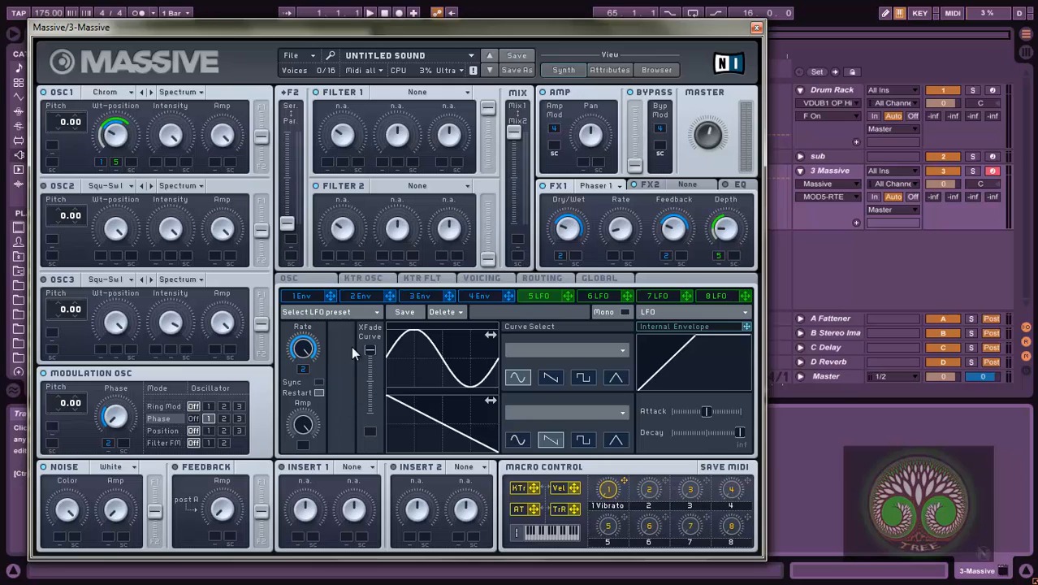